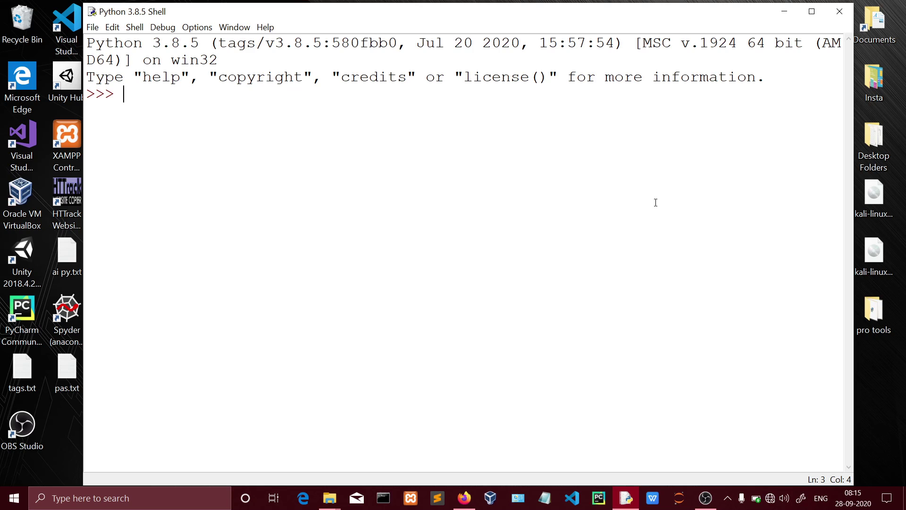
Create a new script and start saving it as calculations.py in Documents > Python Scripts
{"action": "key", "text": "ctrl+n"}
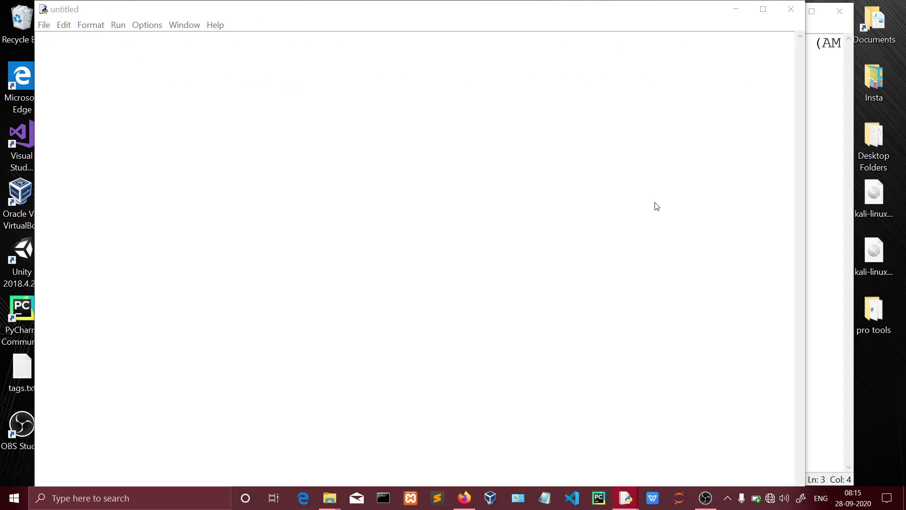
{"action": "key", "text": "ctrl+s"}
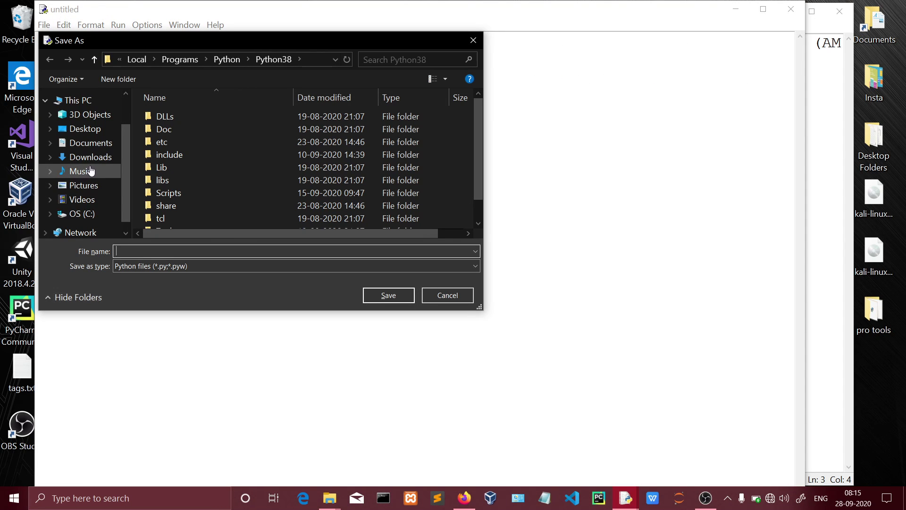
{"action": "left_click", "coordinate": [90, 149]}
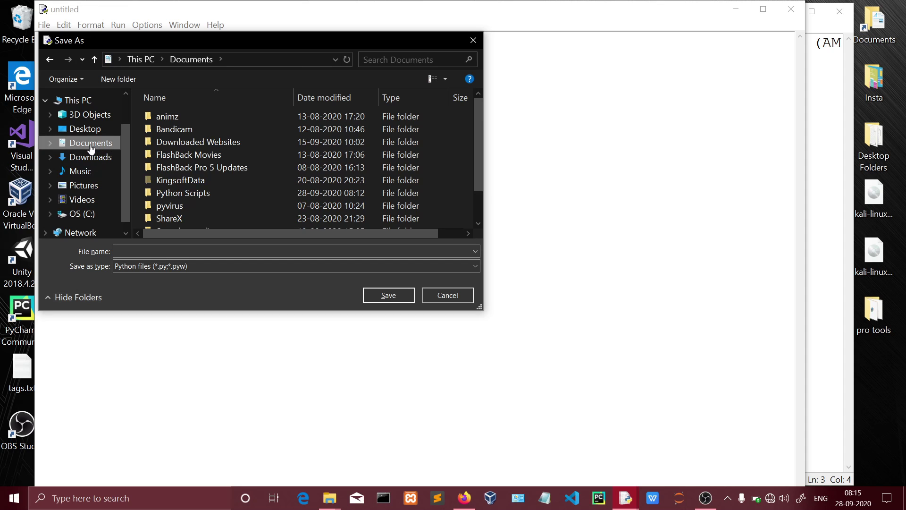
{"action": "left_click", "coordinate": [167, 190]}
{"action": "double_click", "coordinate": [165, 188]}
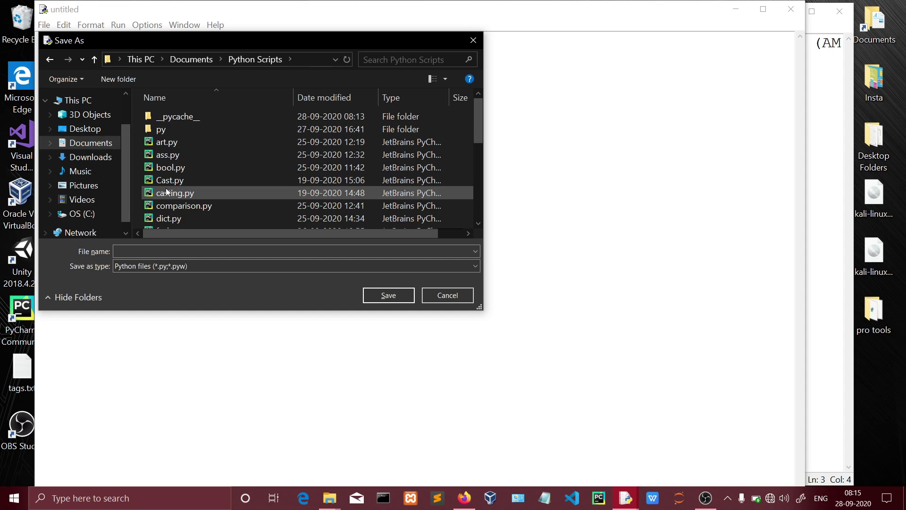
{"action": "left_click", "coordinate": [178, 251]}
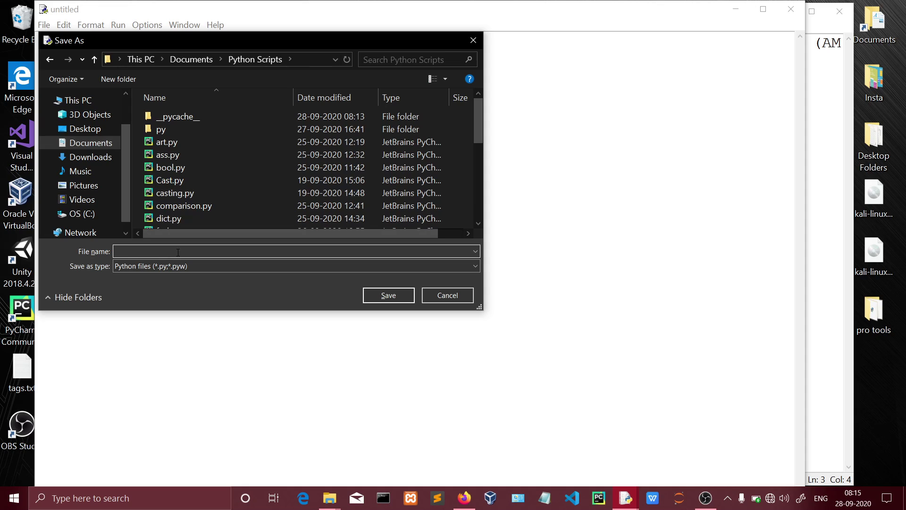
{"action": "type", "text": "cal"}
{"action": "type", "text": "culat"}
{"action": "type", "text": "ion"}
{"action": "type", "text": "s.py"}
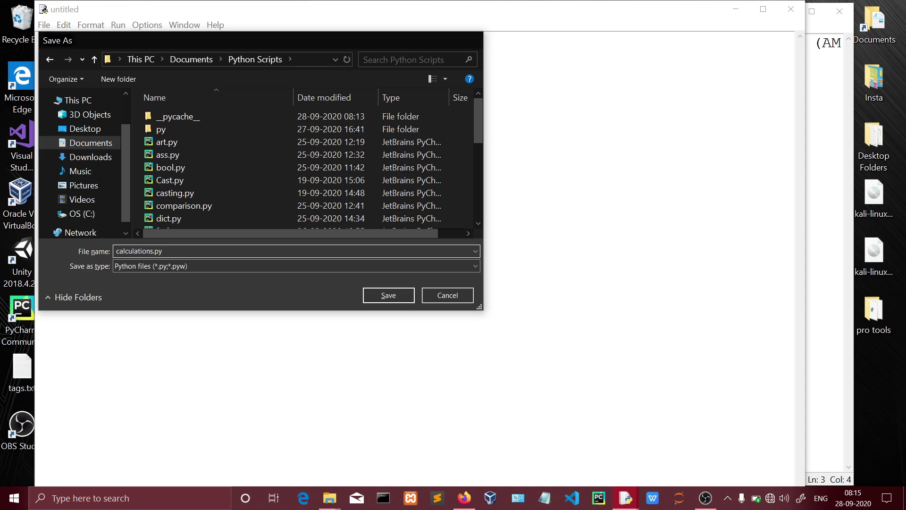
Save the file as calculations.py and write add(a,b) with body print(a+b)
{"action": "key", "text": "Return"}
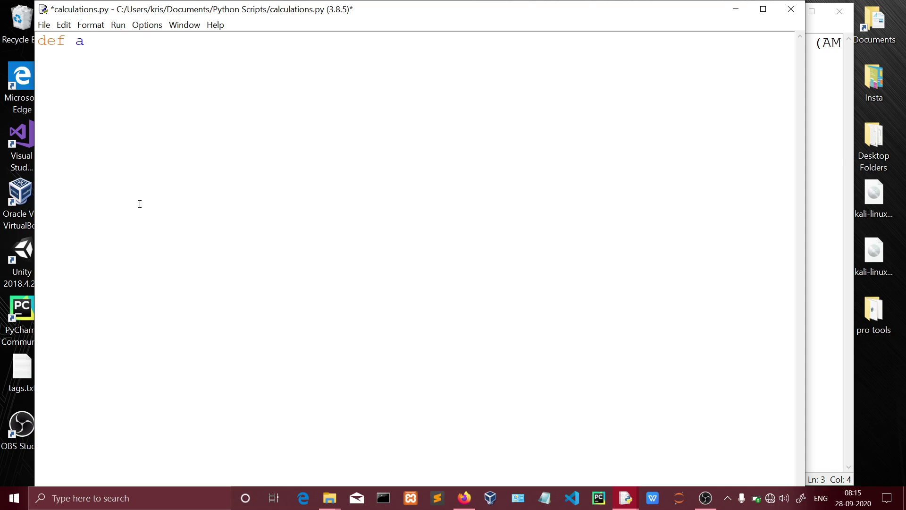
{"action": "type", "text": "dd"}
{"action": "type", "text": "()"}
{"action": "type", "text": ":"}
{"action": "type", "text": "a,"}
{"action": "type", "text": "b"}
{"action": "key", "text": "Return"}
{"action": "type", "text": "print("}
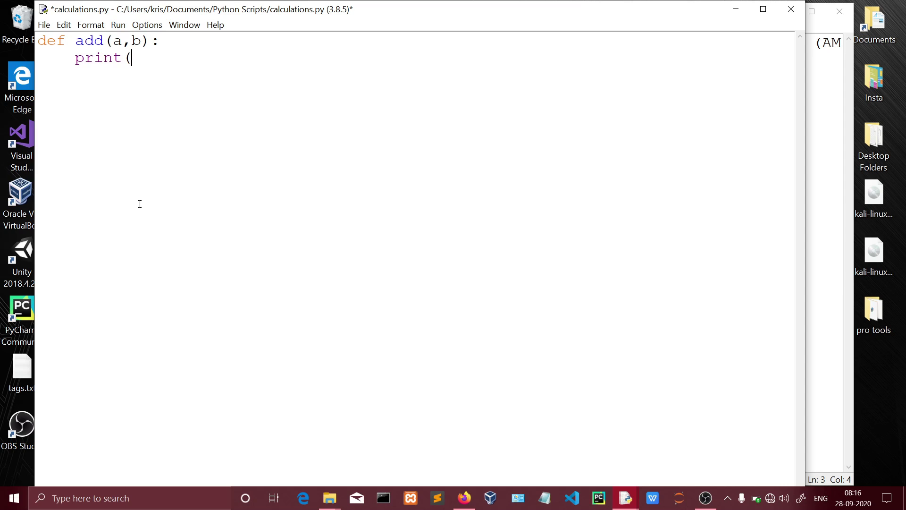
{"action": "type", "text": ")"}
{"action": "key", "text": "Left"}
{"action": "type", "text": "a"}
{"action": "type", "text": "+b"}
{"action": "key", "text": "Right"}
{"action": "key", "text": "Return"}
Define sub(a,b) with body print(a-b)
{"action": "key", "text": "BackSpace"}
{"action": "type", "text": "def "}
{"action": "type", "text": "sub()"}
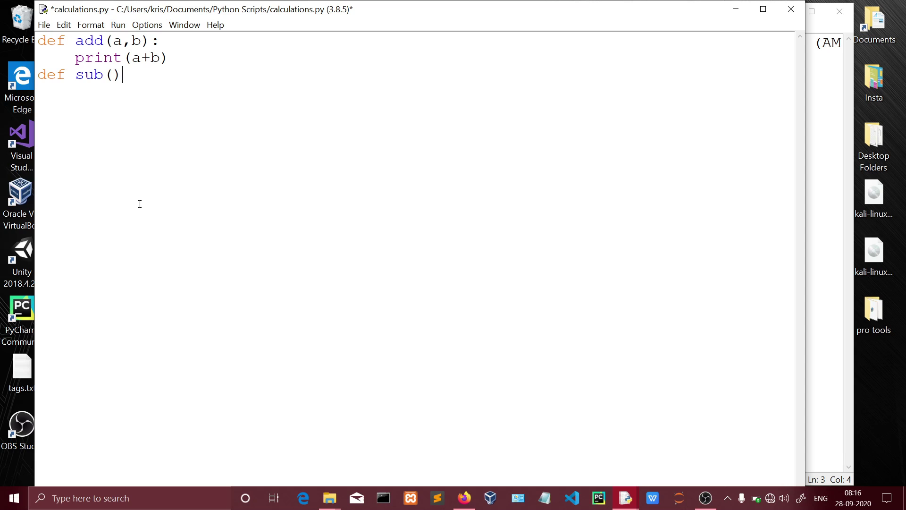
{"action": "key", "text": "Left"}
{"action": "type", "text": "a"}
{"action": "type", "text": ",b):"}
{"action": "key", "text": "Return"}
{"action": "type", "text": "print"}
{"action": "type", "text": "()"}
{"action": "key", "text": "Left"}
{"action": "type", "text": "a-b"}
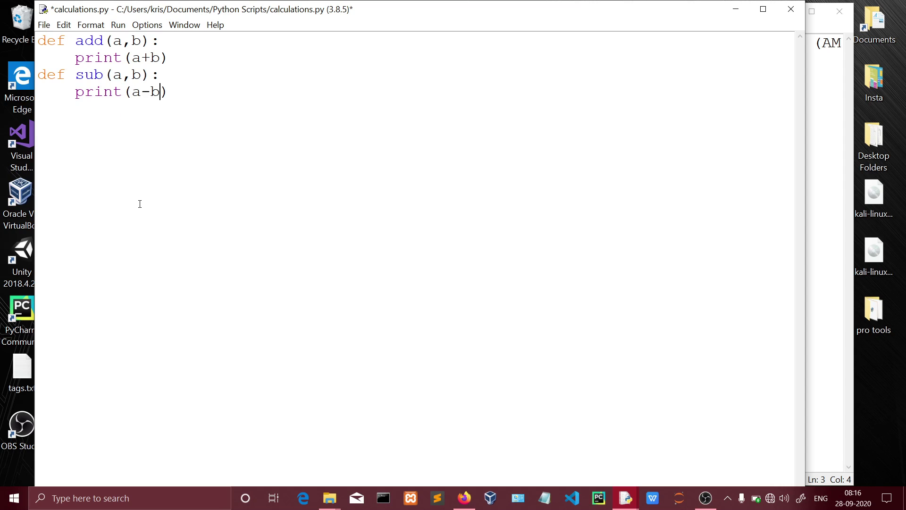
{"action": "key", "text": "Right"}
{"action": "key", "text": "Return"}
Define multi(a,b) with body print(a*b)
{"action": "key", "text": "BackSpace"}
{"action": "type", "text": "def "}
{"action": "type", "text": "m"}
{"action": "type", "text": "ulti"}
{"action": "type", "text": "()"}
{"action": "key", "text": "Left"}
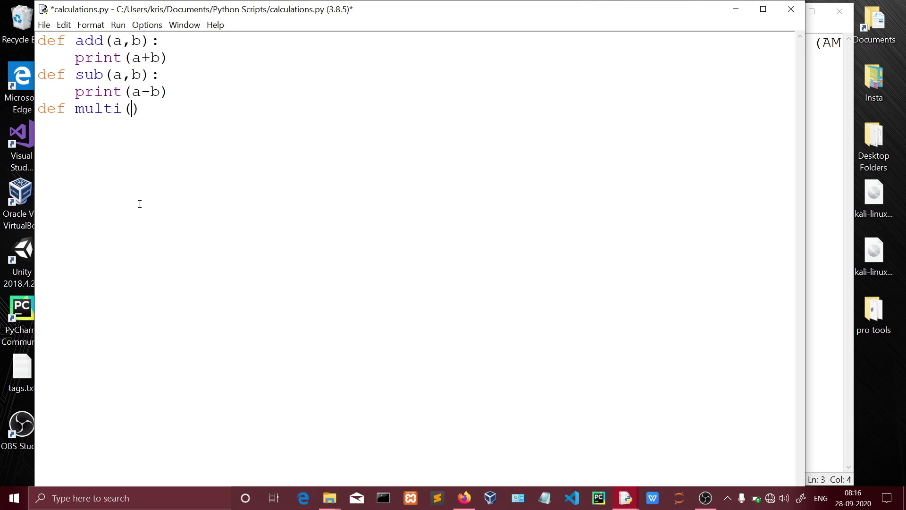
{"action": "type", "text": "a,b)"}
{"action": "type", "text": ":"}
{"action": "key", "text": "Return"}
{"action": "type", "text": "p"}
{"action": "type", "text": "rint()"}
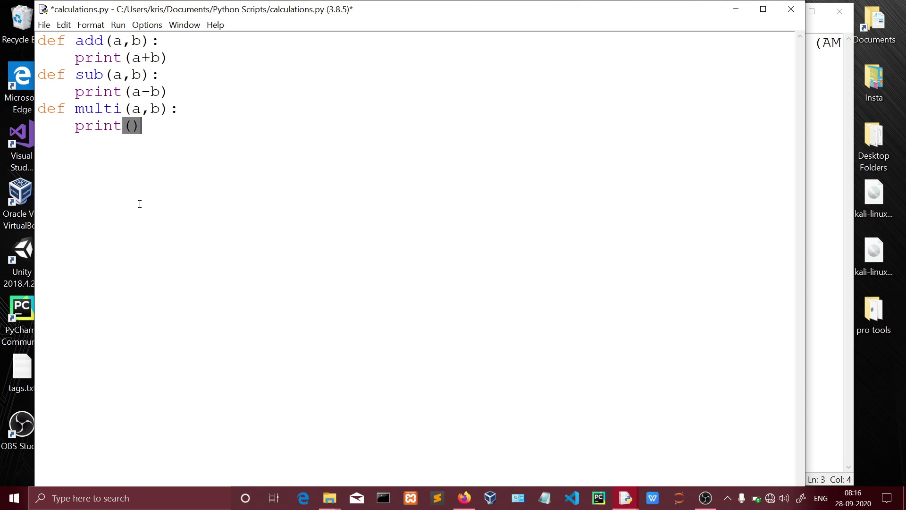
{"action": "key", "text": "Left"}
{"action": "type", "text": "a*"}
{"action": "type", "text": "b"}
{"action": "key", "text": "Right"}
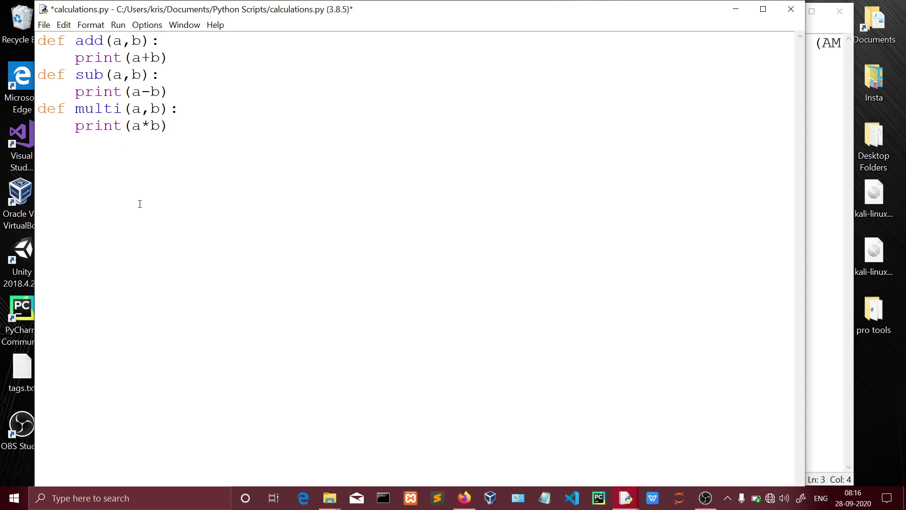
{"action": "key", "text": "Return"}
{"action": "type", "text": "def"}
{"action": "type", "text": " di"}
{"action": "type", "text": "vi()"}
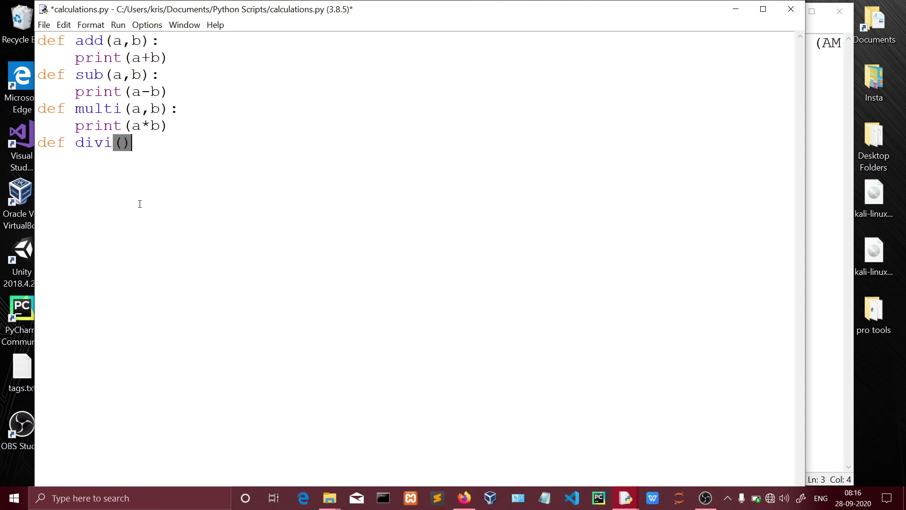
{"action": "type", "text": ":"}
{"action": "type", "text": "a,"}
{"action": "type", "text": "b"}
Write def divi(a,b): with the body print(a/b)
{"action": "key", "text": "Right"}
{"action": "key", "text": "Right"}
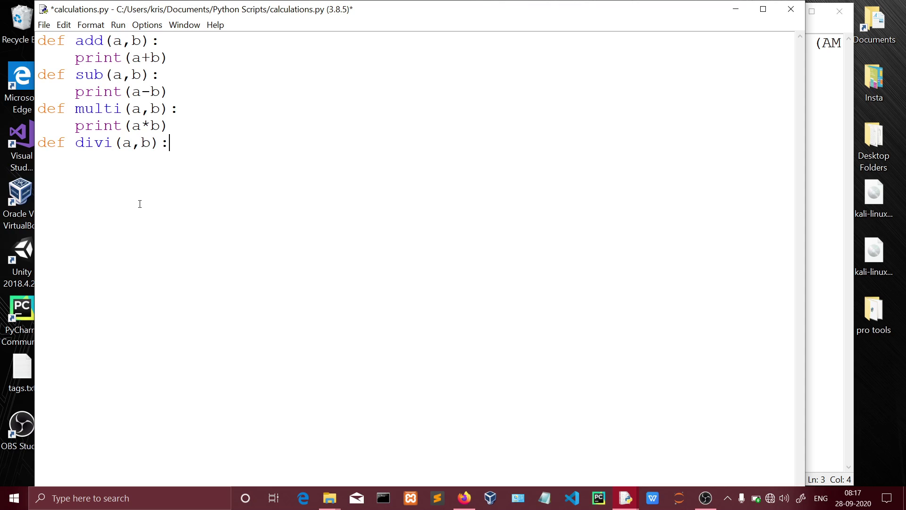
{"action": "key", "text": "Return"}
{"action": "type", "text": "pr"}
{"action": "type", "text": "int("}
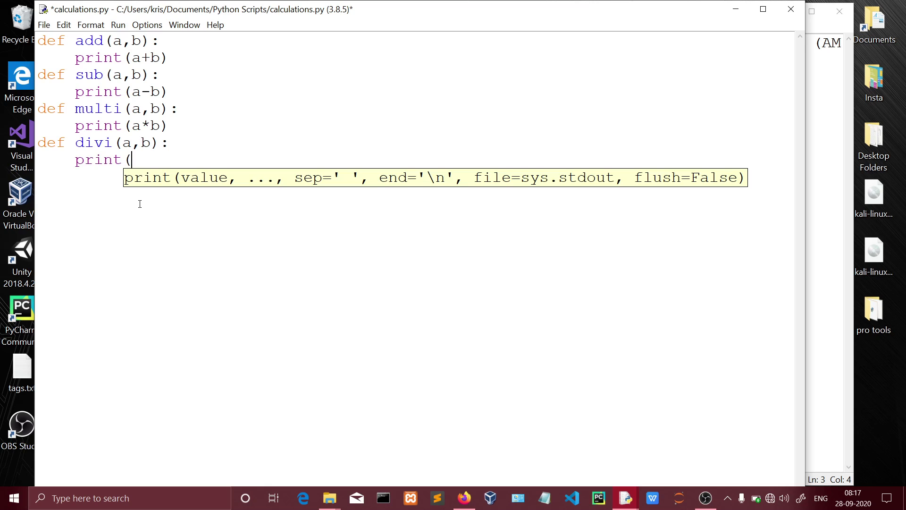
{"action": "type", "text": "a/"}
{"action": "type", "text": "b"}
{"action": "type", "text": ")"}
{"action": "key", "text": "Return"}
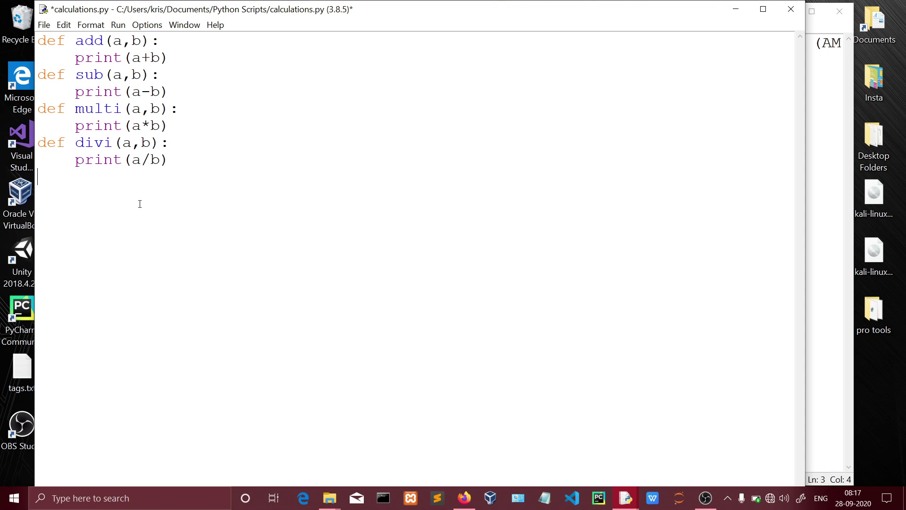
Define flo(a,b) printing a//b, fixing an extra parenthesis, then return to column 0
{"action": "key", "text": "BackSpace"}
{"action": "type", "text": "def "}
{"action": "type", "text": "flo"}
{"action": "type", "text": "()"}
{"action": "type", "text": "a,"}
{"action": "type", "text": "b"}
{"action": "type", "text": ":"}
{"action": "key", "text": "Return"}
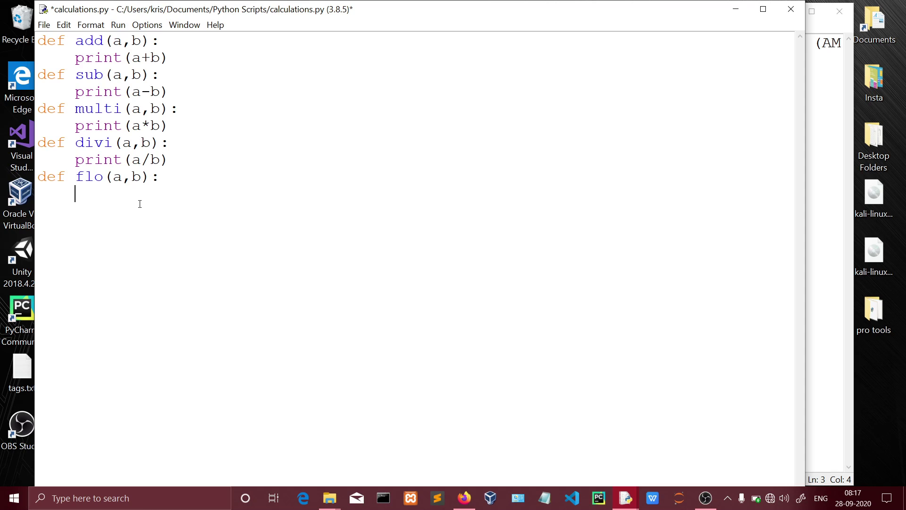
{"action": "type", "text": "print"}
{"action": "type", "text": "()"}
{"action": "key", "text": "Left"}
{"action": "type", "text": "a//b"}
{"action": "type", "text": ")"}
{"action": "key", "text": "BackSpace"}
{"action": "key", "text": "Return"}
{"action": "key", "text": "BackSpace"}
{"action": "type", "text": "def "}
{"action": "type", "text": "expo"}
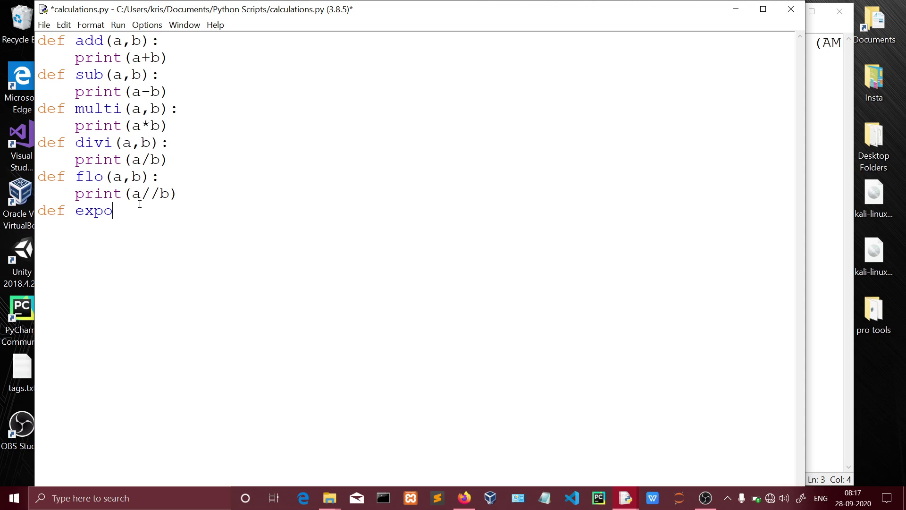
{"action": "type", "text": "()"}
Write def expo(a,b): with body print(a**b), then begin another def line
{"action": "key", "text": "Left"}
{"action": "type", "text": "a,b"}
{"action": "key", "text": "Right"}
{"action": "type", "text": ":"}
{"action": "key", "text": "Return"}
{"action": "type", "text": "prin"}
{"action": "type", "text": "t()"}
{"action": "key", "text": "Left"}
{"action": "type", "text": "a**"}
{"action": "type", "text": "b"}
{"action": "key", "text": "Return"}
{"action": "type", "text": "def"}
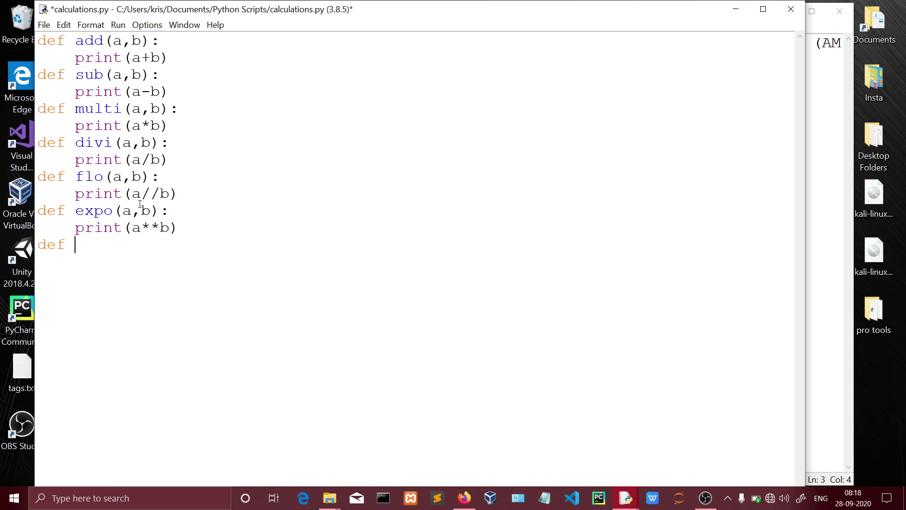
{"action": "type", "text": "sho"}
{"action": "type", "text": "w("}
{"action": "type", "text": "a)"}
{"action": "type", "text": ":"}
Complete show(a) with the body print(a) and save calculations.py
{"action": "key", "text": "Return"}
{"action": "type", "text": "print("}
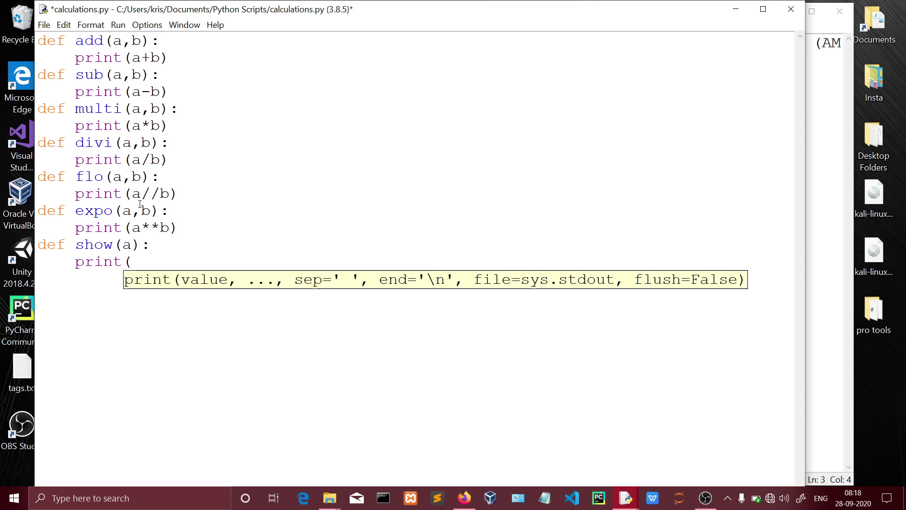
{"action": "type", "text": ")"}
{"action": "key", "text": "Left"}
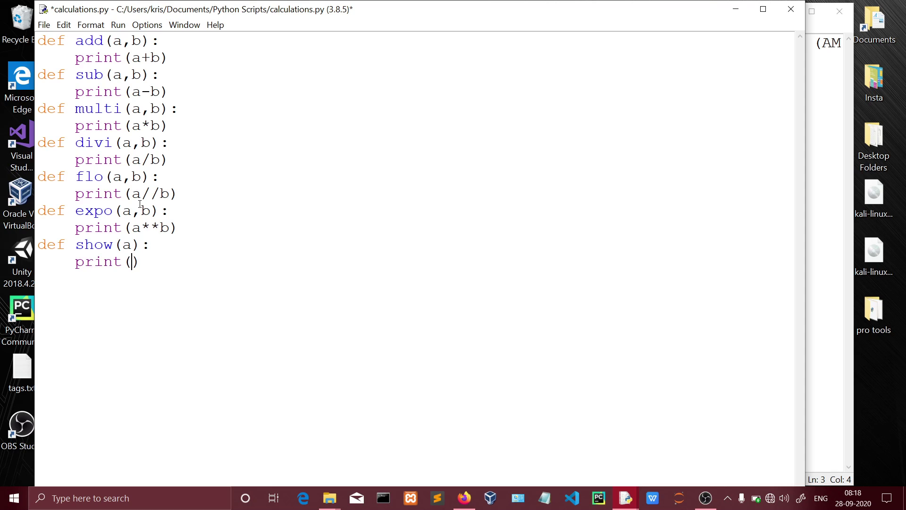
{"action": "type", "text": "a"}
{"action": "key", "text": "ctrl+s"}
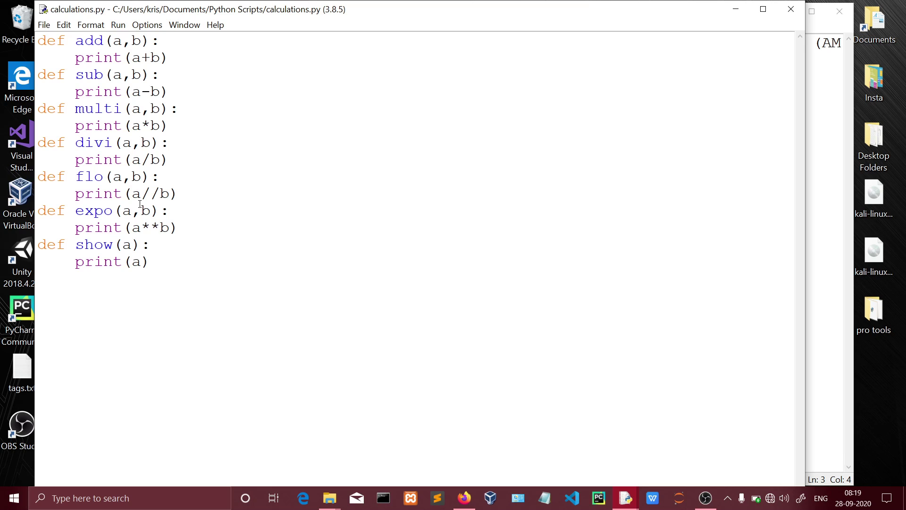
Create a second blank script saved as cal.py in Python Scripts
{"action": "key", "text": "ctrl+n"}
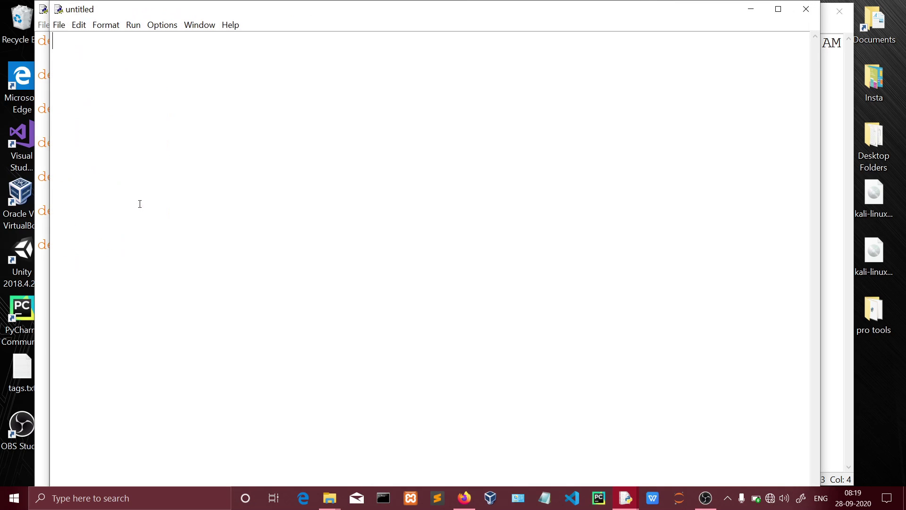
{"action": "key", "text": "ctrl+s"}
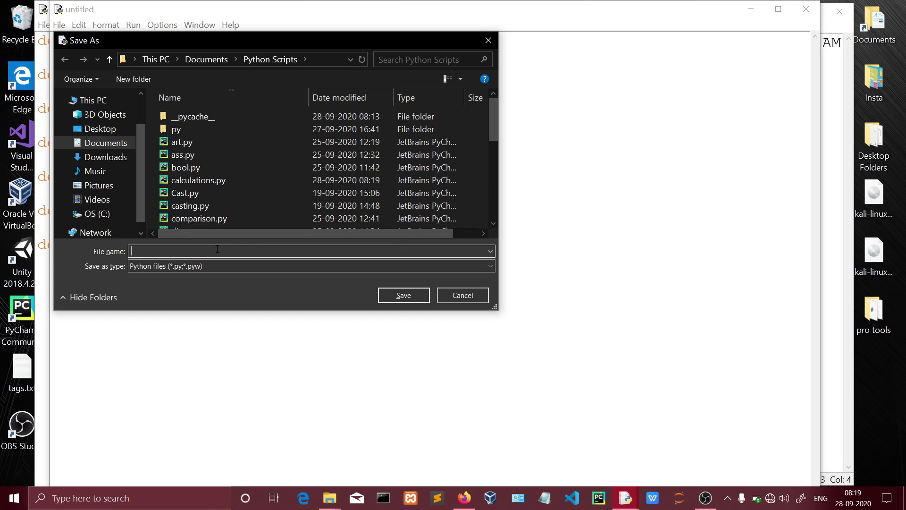
{"action": "type", "text": "cal"}
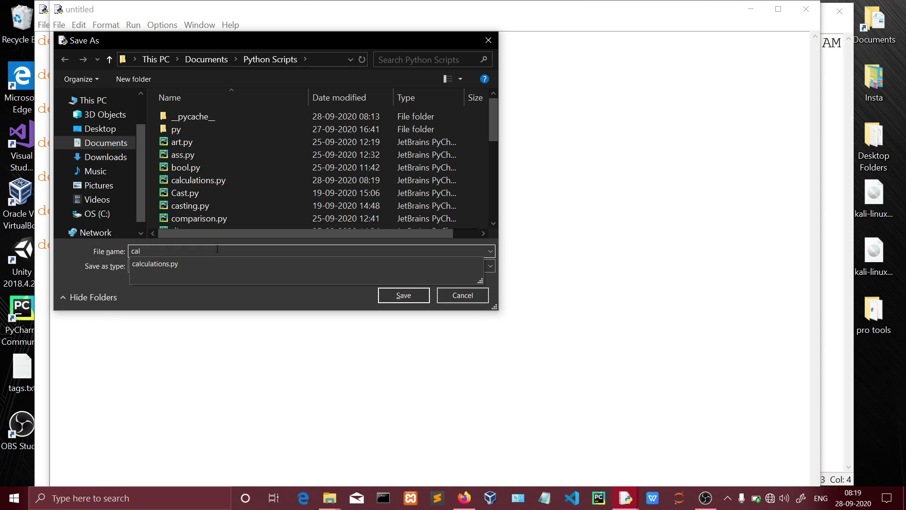
{"action": "type", "text": ".py"}
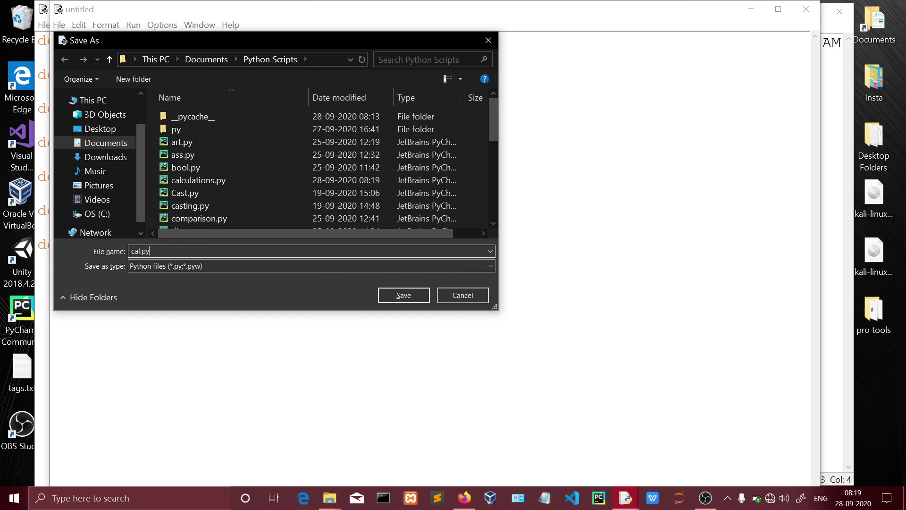
{"action": "key", "text": "Return"}
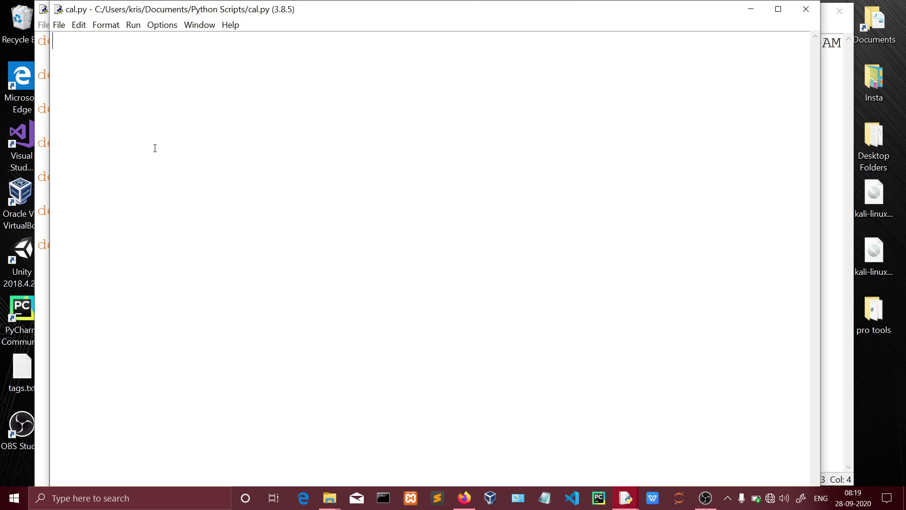
{"action": "type", "text": "df"}
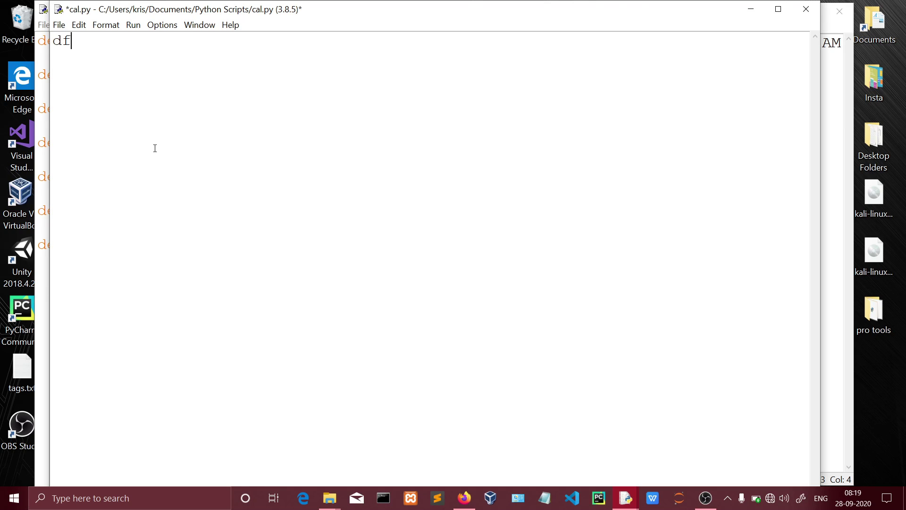
{"action": "type", "text": "e"}
Delete the stray letters 'dfe' and drag cal.py right to uncover calculations.py
{"action": "key", "text": "BackSpace"}
{"action": "key", "text": "BackSpace"}
{"action": "key", "text": "BackSpace"}
{"action": "left_click_drag", "start_coordinate": [323, 9], "coordinate": [465, 28]}
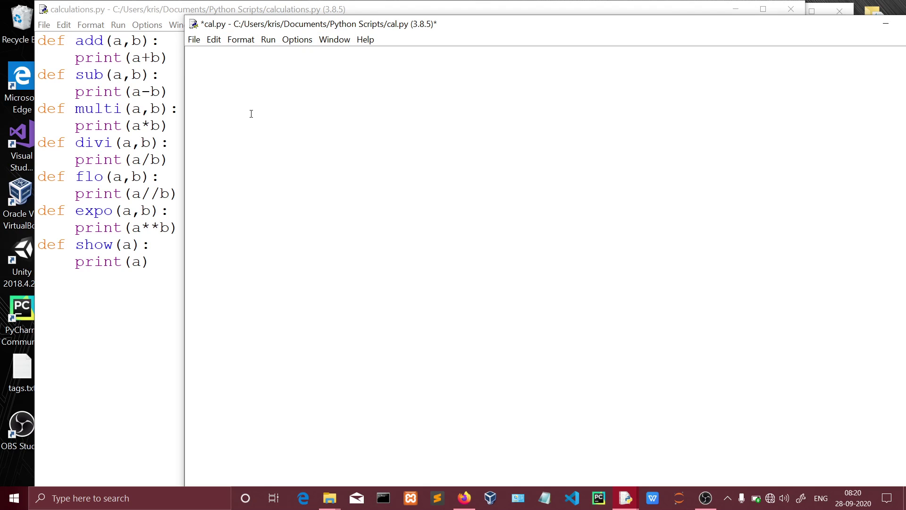
{"action": "type", "text": "import "}
{"action": "type", "text": "c"}
{"action": "type", "text": "alc"}
{"action": "type", "text": "ulat"}
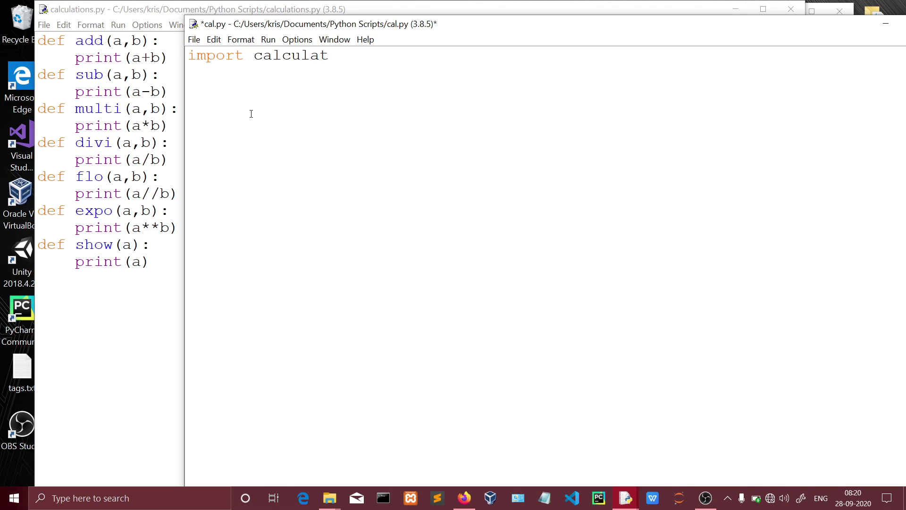
{"action": "type", "text": "ions"}
Add calculations.add(5,5) below the import, correcting the second argument, and save cal.py
{"action": "key", "text": "Return"}
{"action": "type", "text": "c"}
{"action": "type", "text": "alcu"}
{"action": "type", "text": "lation"}
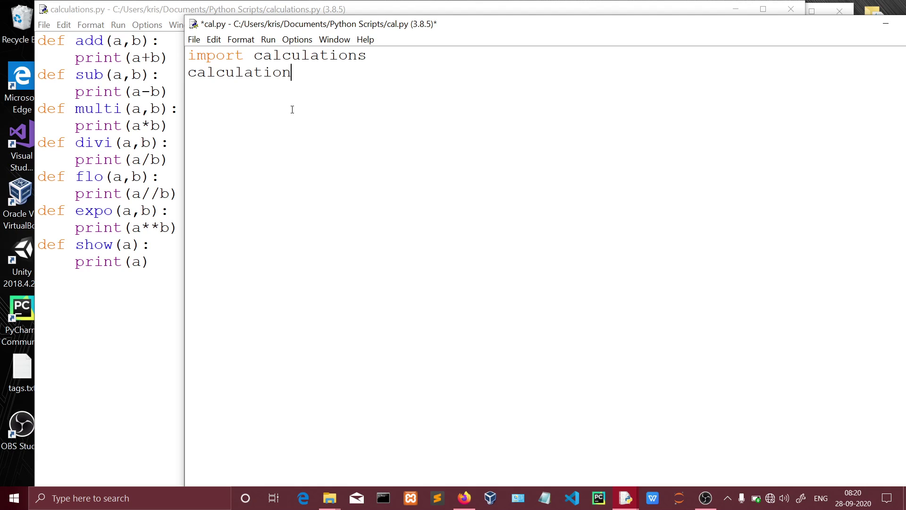
{"action": "type", "text": "s."}
{"action": "type", "text": "add"}
{"action": "type", "text": "("}
{"action": "type", "text": ")"}
{"action": "type", "text": "5,"}
{"action": "type", "text": "0"}
{"action": "key", "text": "BackSpace"}
{"action": "type", "text": "5"}
{"action": "key", "text": "ctrl+s"}
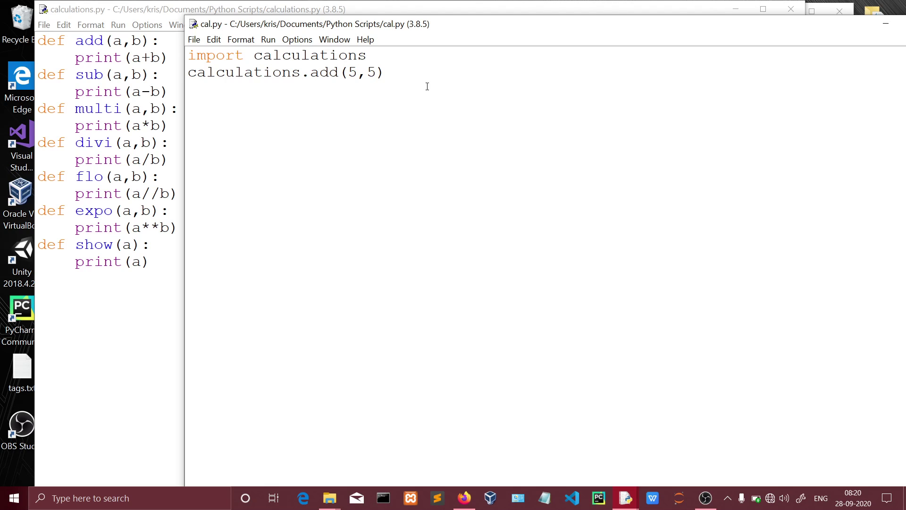
Run cal.py, then paste a copy of the add call as line 3
{"action": "key", "text": "F5"}
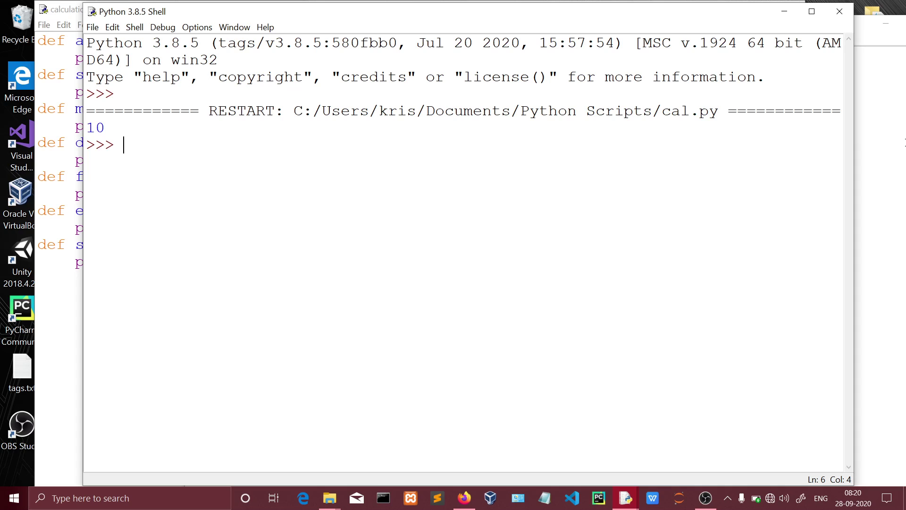
{"action": "left_click", "coordinate": [867, 155]}
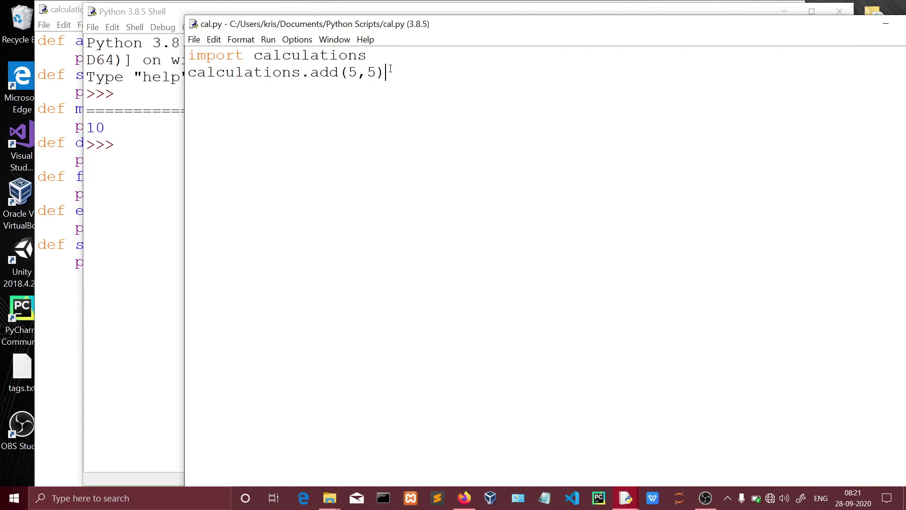
{"action": "key", "text": "Return"}
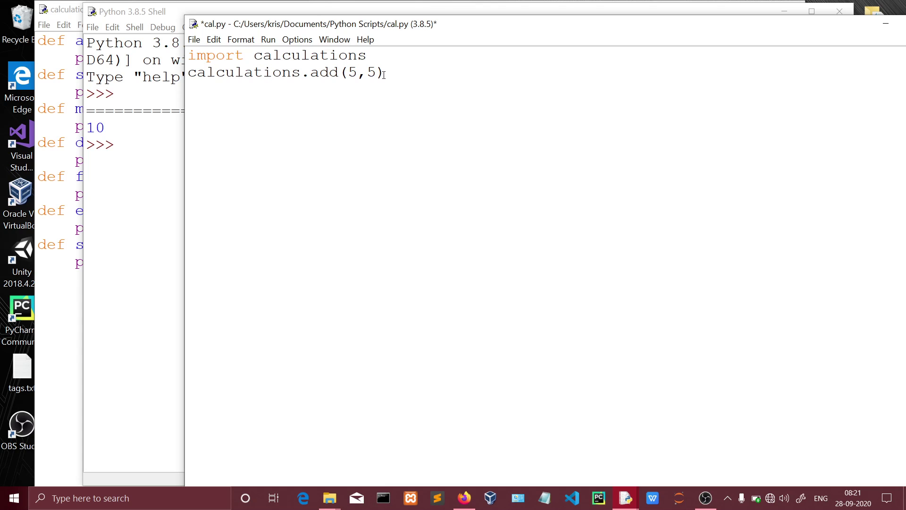
{"action": "left_click_drag", "start_coordinate": [385, 74], "coordinate": [191, 68]}
{"action": "key", "text": "ctrl+c"}
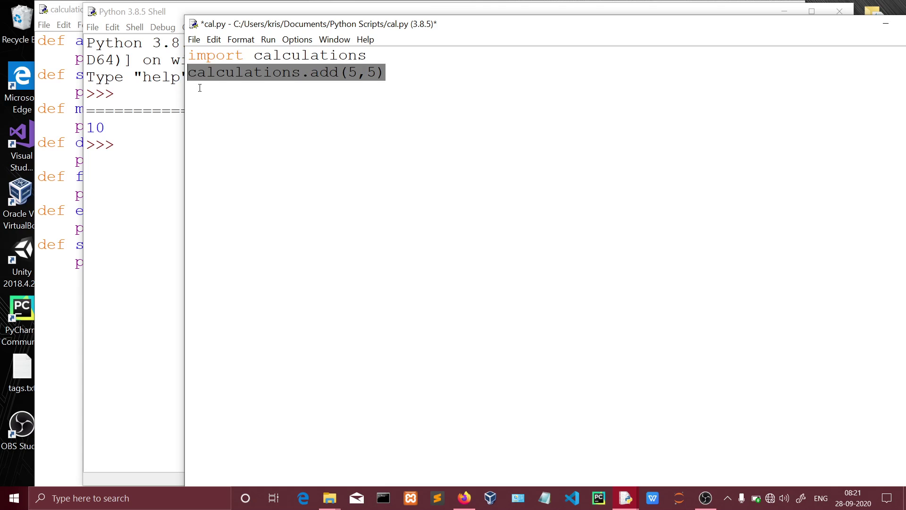
{"action": "left_click", "coordinate": [199, 86]}
{"action": "key", "text": "ctrl+v"}
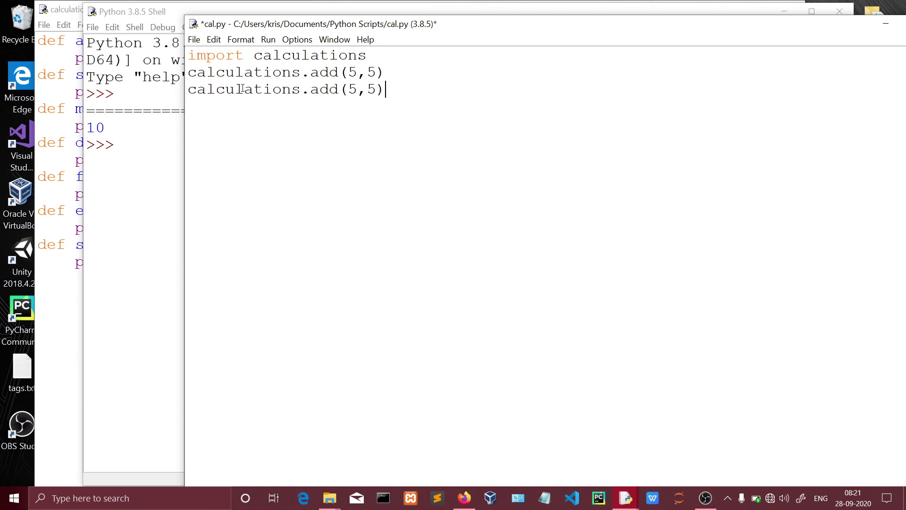
Change line 3 to calculations.sub(5,15), save, and rerun to print 10 and -10
{"action": "left_click", "coordinate": [338, 89]}
{"action": "key", "text": "BackSpace"}
{"action": "key", "text": "BackSpace"}
{"action": "key", "text": "BackSpace"}
{"action": "type", "text": "su"}
{"action": "type", "text": "b"}
{"action": "left_click", "coordinate": [367, 93]}
{"action": "type", "text": "1"}
{"action": "key", "text": "ctrl+s"}
{"action": "key", "text": "F5"}
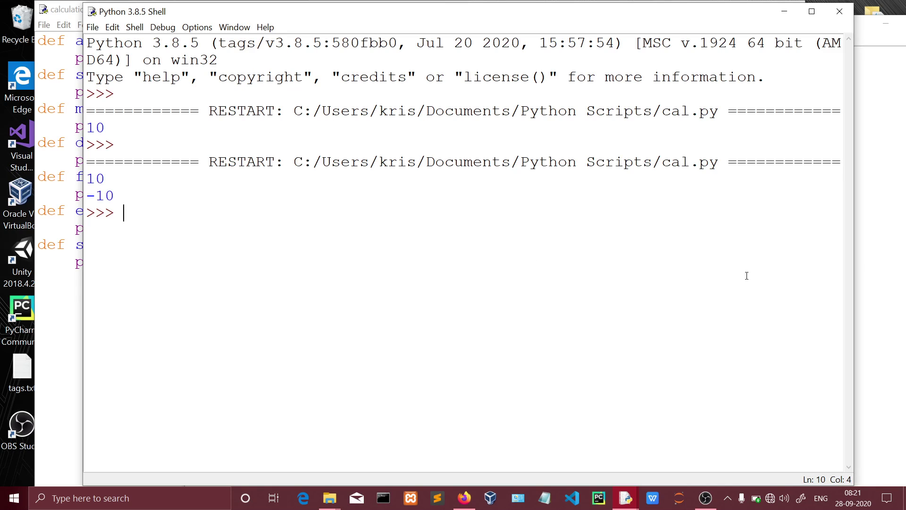
Add a fourth line calling calculations.exp(5,5), then save and run it
{"action": "left_click", "coordinate": [894, 263]}
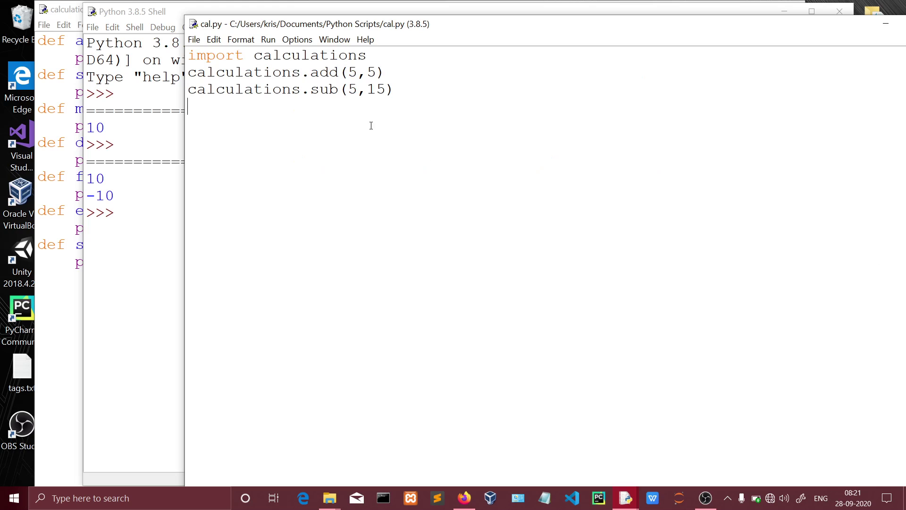
{"action": "key", "text": "Return"}
{"action": "key", "text": "ctrl+v"}
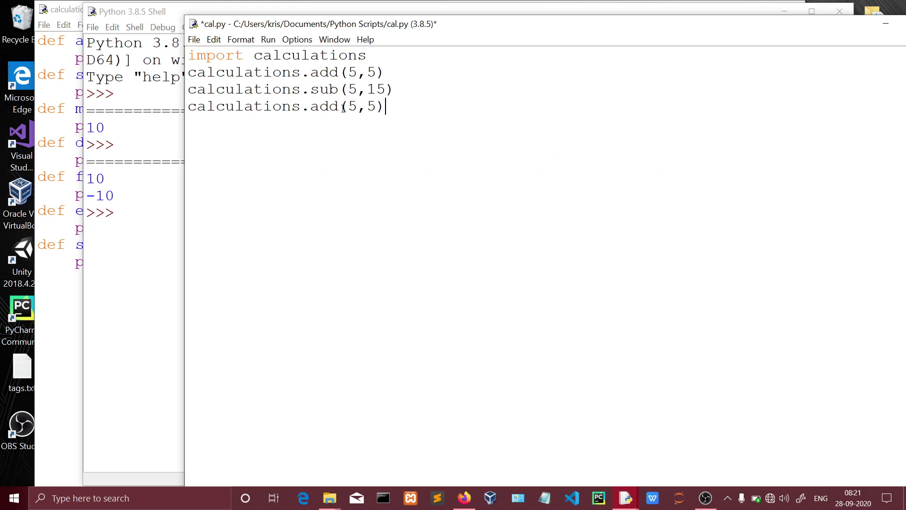
{"action": "left_click", "coordinate": [342, 107]}
{"action": "key", "text": "BackSpace"}
{"action": "key", "text": "BackSpace"}
{"action": "key", "text": "BackSpace"}
{"action": "type", "text": "ed"}
{"action": "key", "text": "BackSpace"}
{"action": "type", "text": "x"}
{"action": "type", "text": "p"}
{"action": "key", "text": "ctrl+s"}
{"action": "key", "text": "F5"}
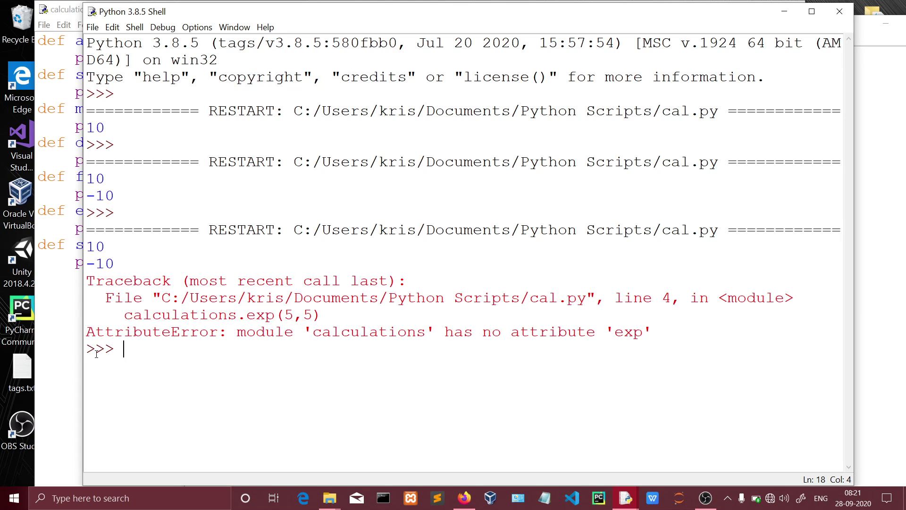
After the AttributeError, check calculations.py, correct the call to expo, and rerun
{"action": "left_click", "coordinate": [56, 337]}
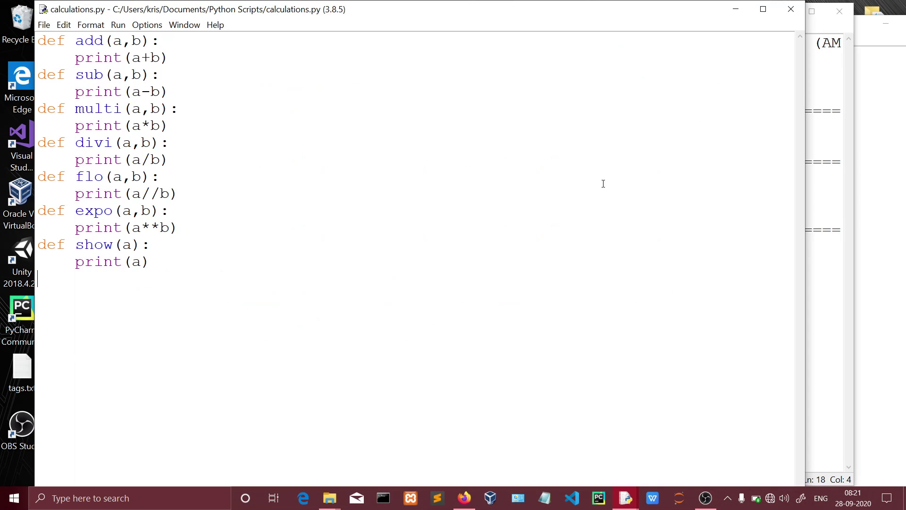
{"action": "left_click", "coordinate": [871, 148]}
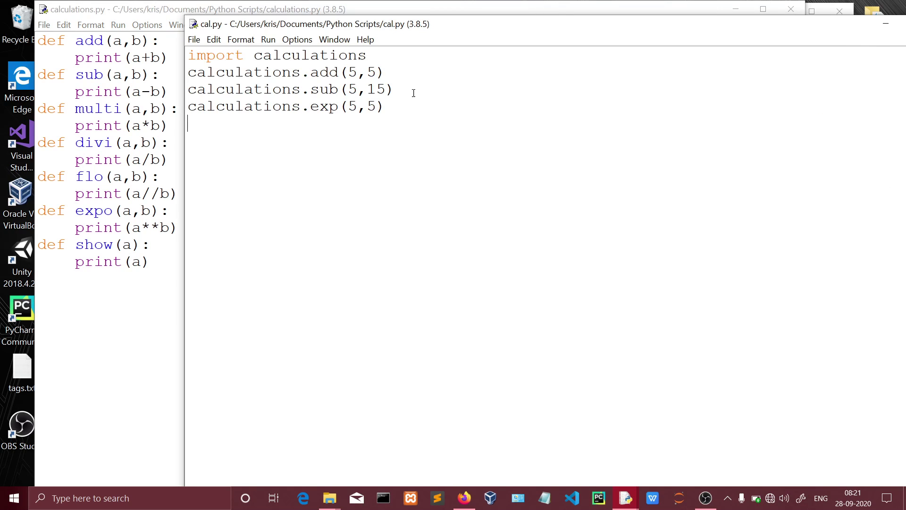
{"action": "left_click", "coordinate": [340, 107]}
{"action": "key", "text": "BackSpace"}
{"action": "type", "text": "o"}
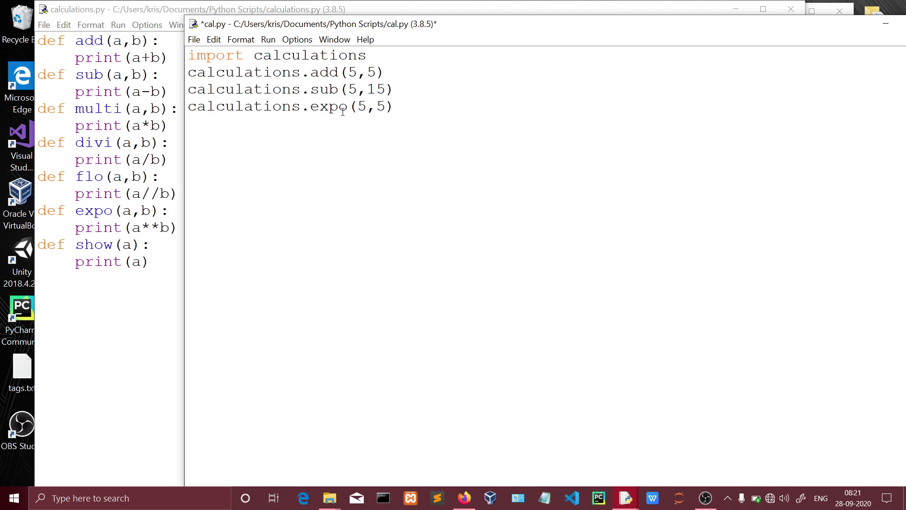
{"action": "key", "text": "F5"}
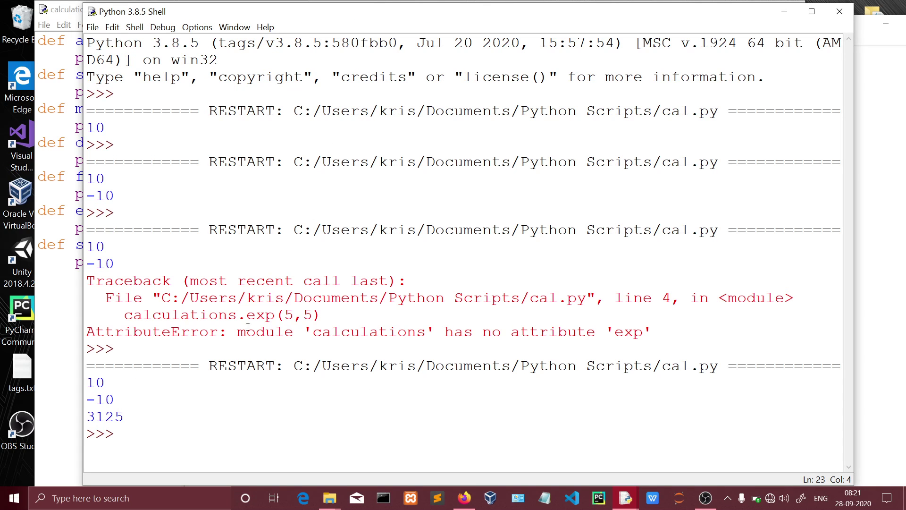
Alias the import as cs and change line 2's call to cs.add
{"action": "left_click", "coordinate": [889, 205]}
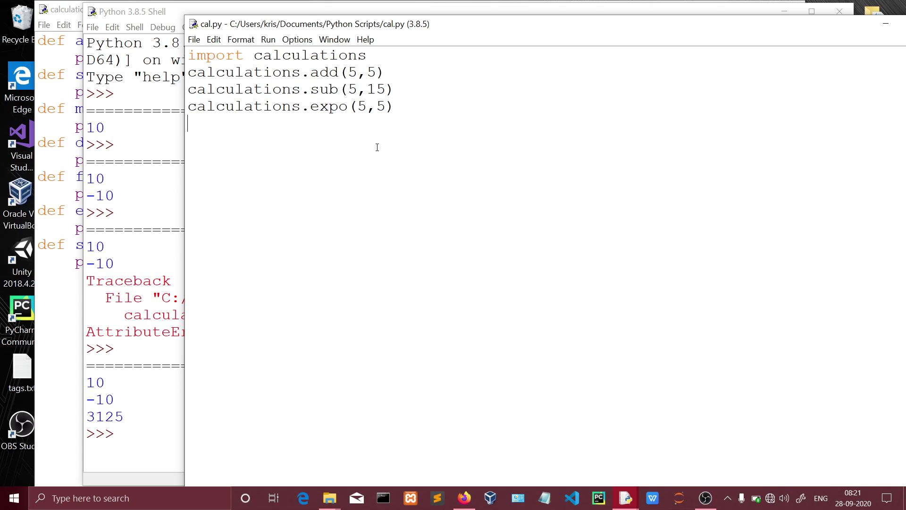
{"action": "left_click", "coordinate": [377, 55]}
{"action": "type", "text": "a"}
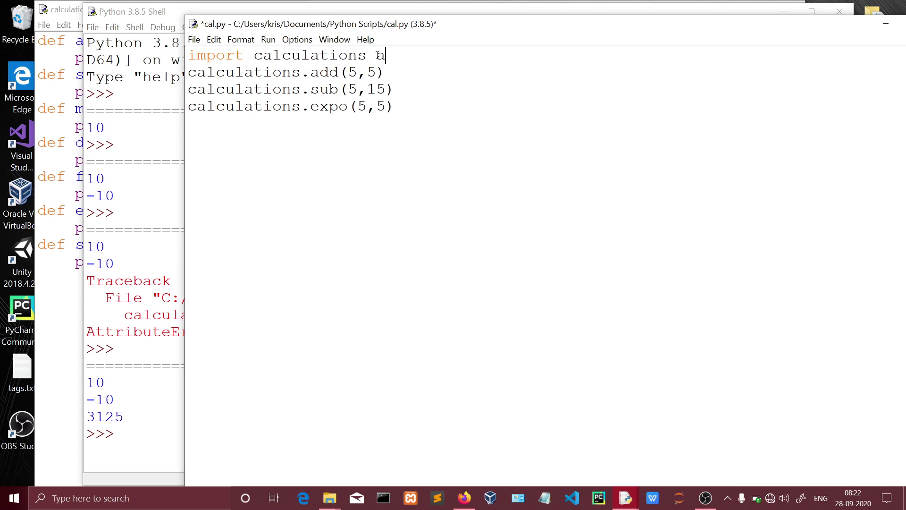
{"action": "type", "text": "s"}
{"action": "type", "text": " c"}
{"action": "type", "text": "s"}
{"action": "left_click", "coordinate": [301, 71]}
{"action": "key", "text": "BackSpace"}
{"action": "key", "text": "BackSpace"}
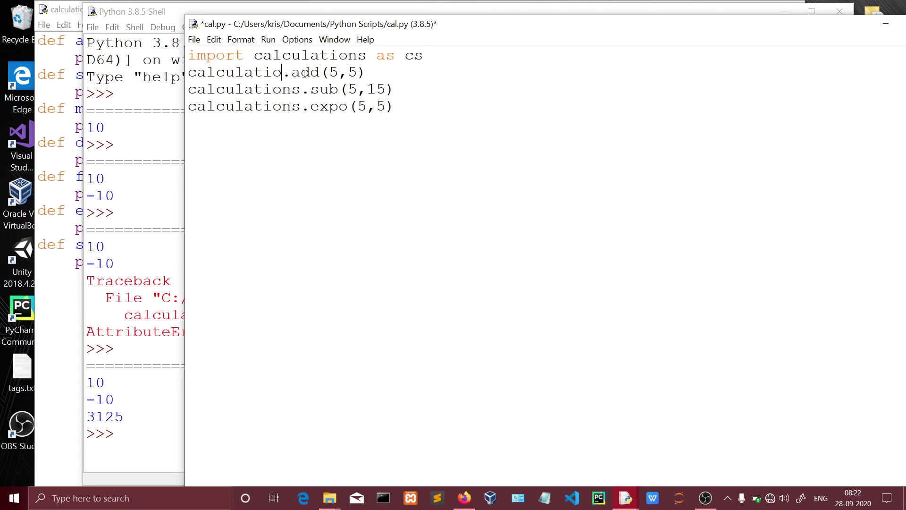
{"action": "key", "text": "BackSpace"}
{"action": "key", "text": "BackSpace"}
{"action": "key", "text": "BackSpace"}
{"action": "key", "text": "BackSpace"}
{"action": "key", "text": "BackSpace"}
{"action": "key", "text": "BackSpace"}
{"action": "key", "text": "BackSpace"}
{"action": "key", "text": "BackSpace"}
{"action": "key", "text": "BackSpace"}
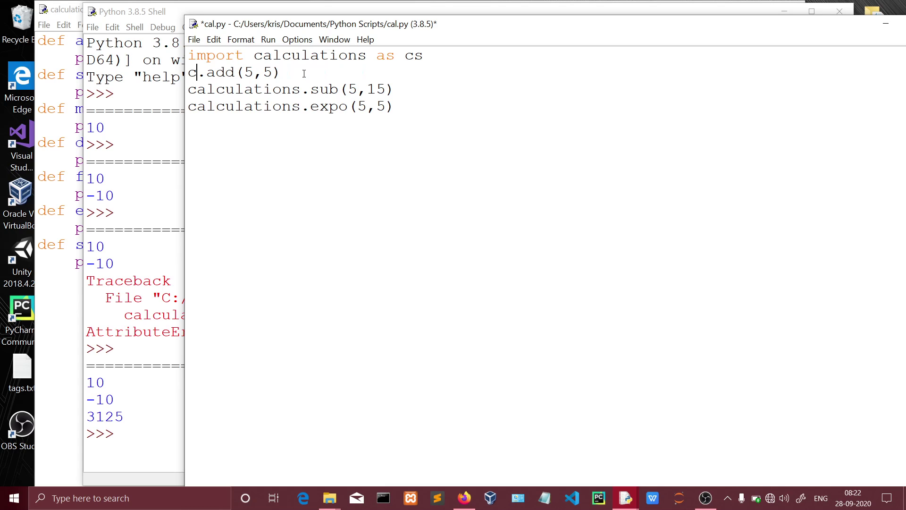
{"action": "type", "text": "s"}
{"action": "key", "text": "Down"}
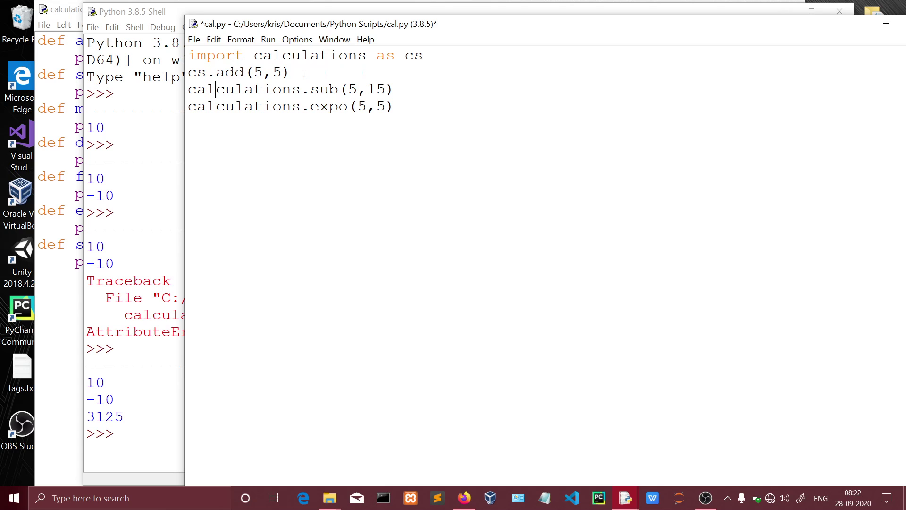
Switch the sub and expo calls to cs.sub and cs.expo, and save cal.py
{"action": "key", "text": "Right"}
{"action": "key", "text": "Right"}
{"action": "key", "text": "Right"}
{"action": "key", "text": "Left"}
{"action": "key", "text": "Left"}
{"action": "key", "text": "BackSpace"}
{"action": "key", "text": "BackSpace"}
{"action": "key", "text": "BackSpace"}
{"action": "key", "text": "BackSpace"}
{"action": "key", "text": "BackSpace"}
{"action": "key", "text": "BackSpace"}
{"action": "key", "text": "BackSpace"}
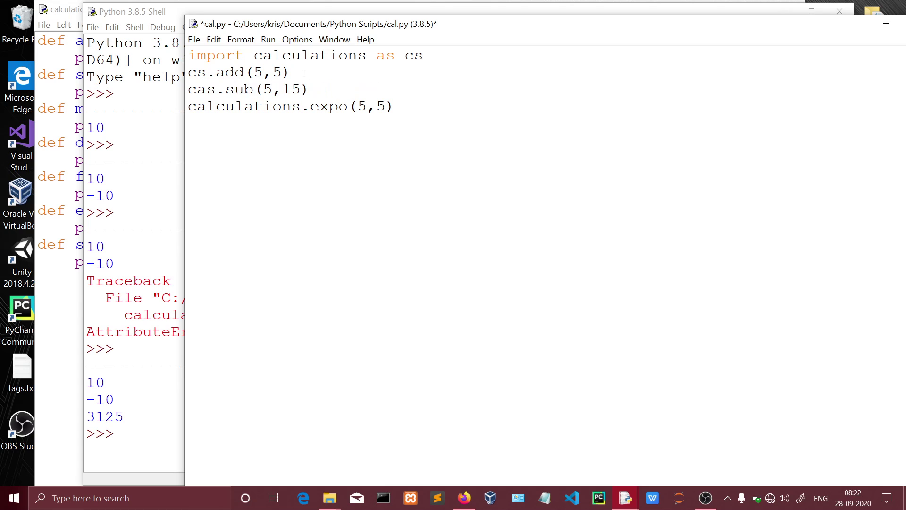
{"action": "key", "text": "BackSpace"}
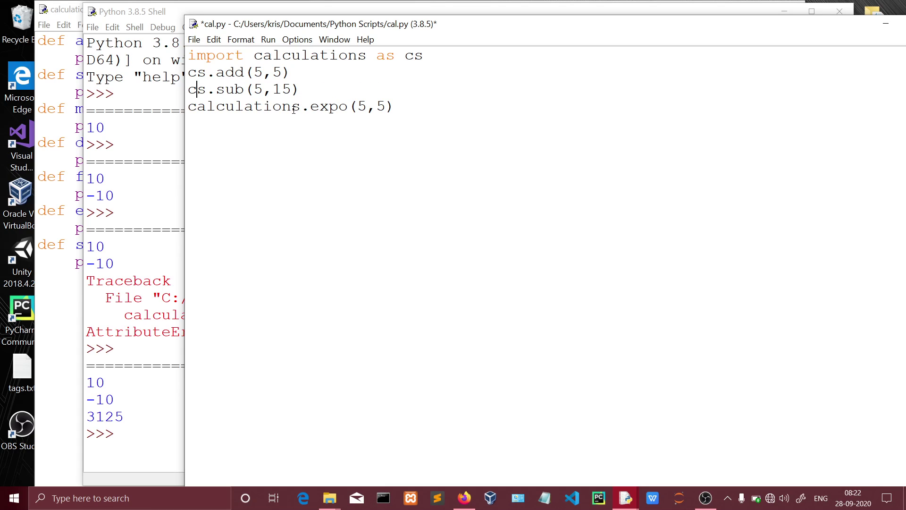
{"action": "left_click", "coordinate": [292, 106]}
{"action": "key", "text": "BackSpace"}
{"action": "key", "text": "BackSpace"}
{"action": "key", "text": "BackSpace"}
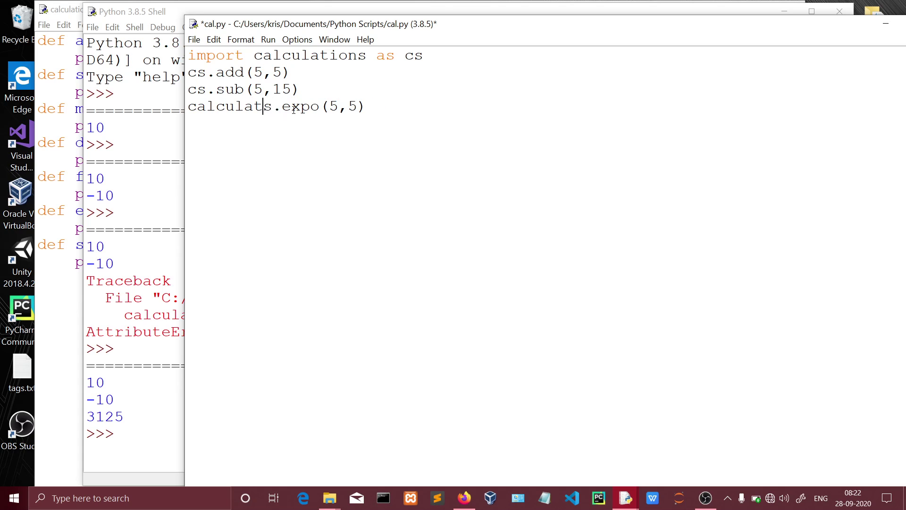
{"action": "key", "text": "BackSpace"}
{"action": "key", "text": "BackSpace"}
{"action": "key", "text": "BackSpace"}
{"action": "key", "text": "BackSpace"}
{"action": "key", "text": "BackSpace"}
{"action": "key", "text": "BackSpace"}
{"action": "key", "text": "BackSpace"}
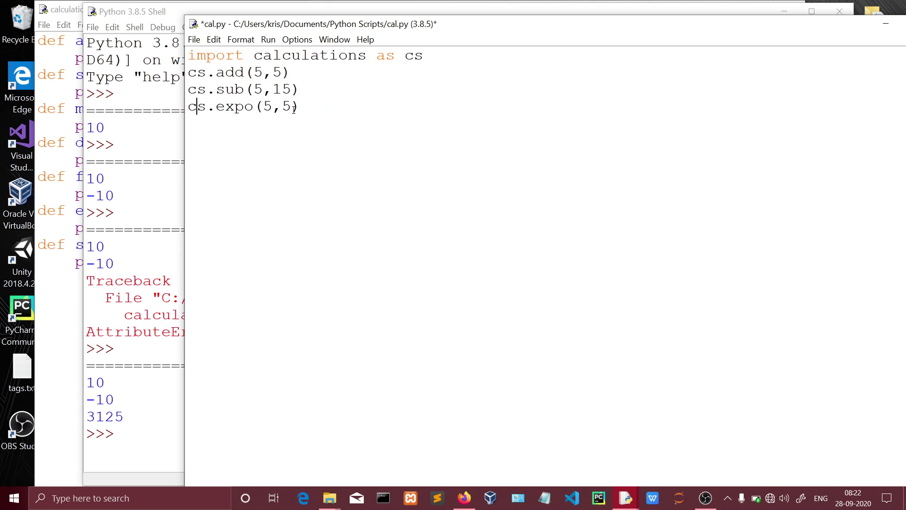
{"action": "key", "text": "ctrl+s"}
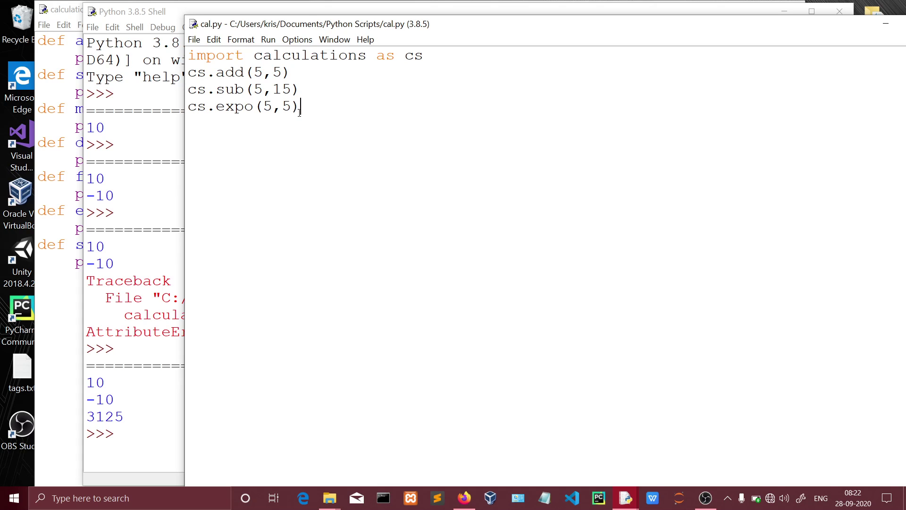
Add line 5, cs.show("hii guys love you all.."), then save and run to print the greeting
{"action": "key", "text": "Return"}
{"action": "type", "text": "cs"}
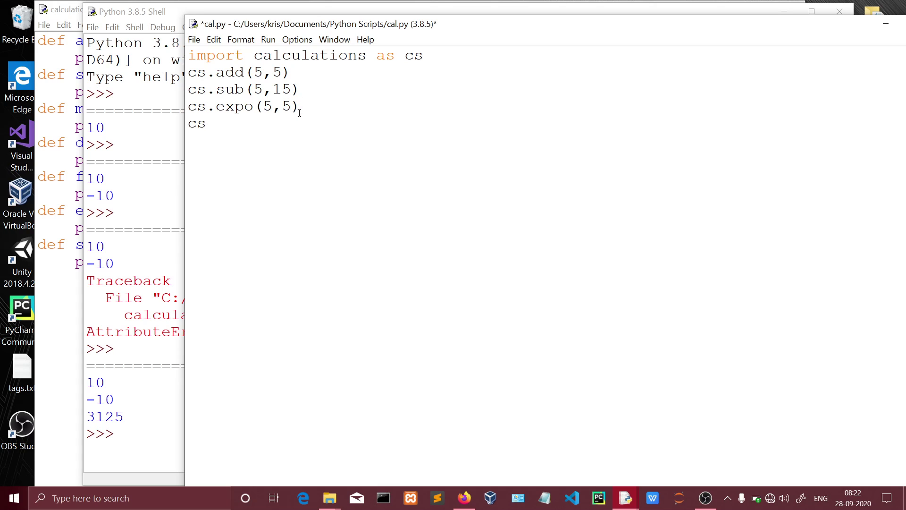
{"action": "type", "text": "."}
{"action": "type", "text": "div"}
{"action": "left_click", "coordinate": [44, 281]}
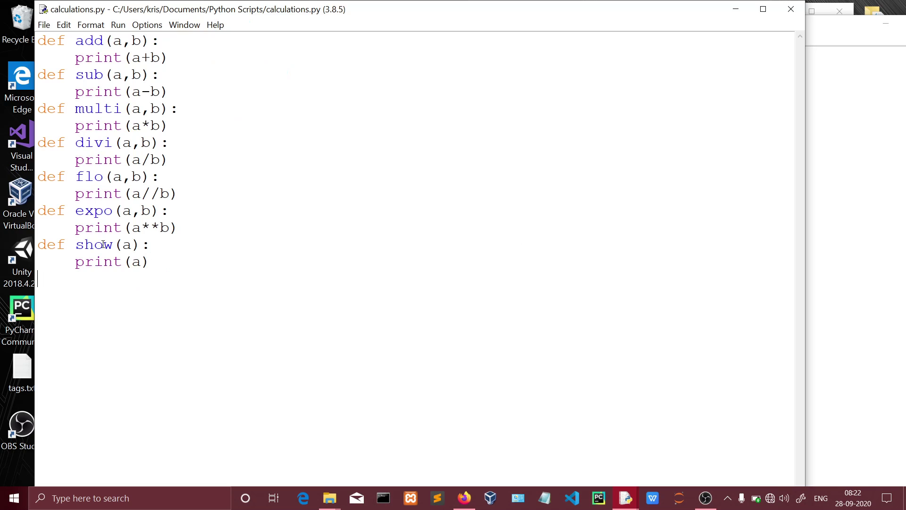
{"action": "left_click", "coordinate": [853, 238]}
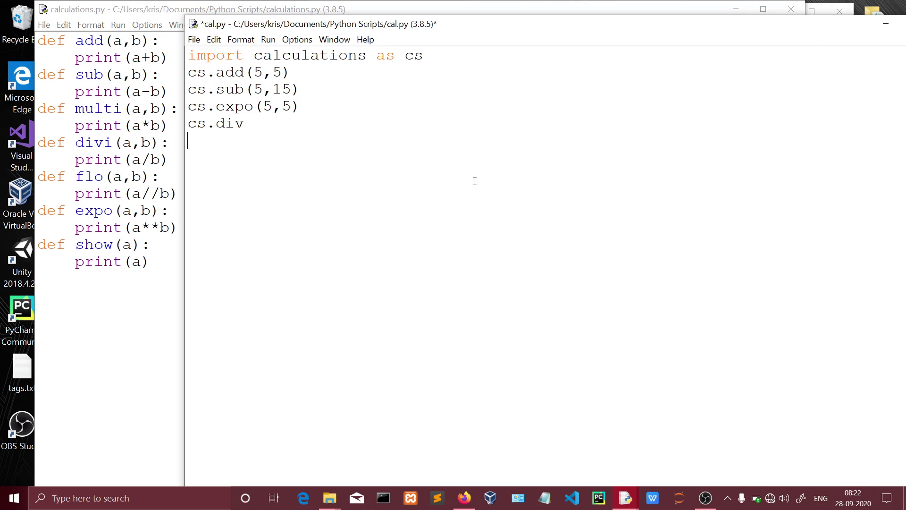
{"action": "key", "text": "BackSpace"}
{"action": "key", "text": "BackSpace"}
{"action": "key", "text": "BackSpace"}
{"action": "type", "text": "show"}
{"action": "type", "text": "()"}
{"action": "key", "text": "Left"}
{"action": "type", "text": "\"h"}
{"action": "type", "text": "ii guys "}
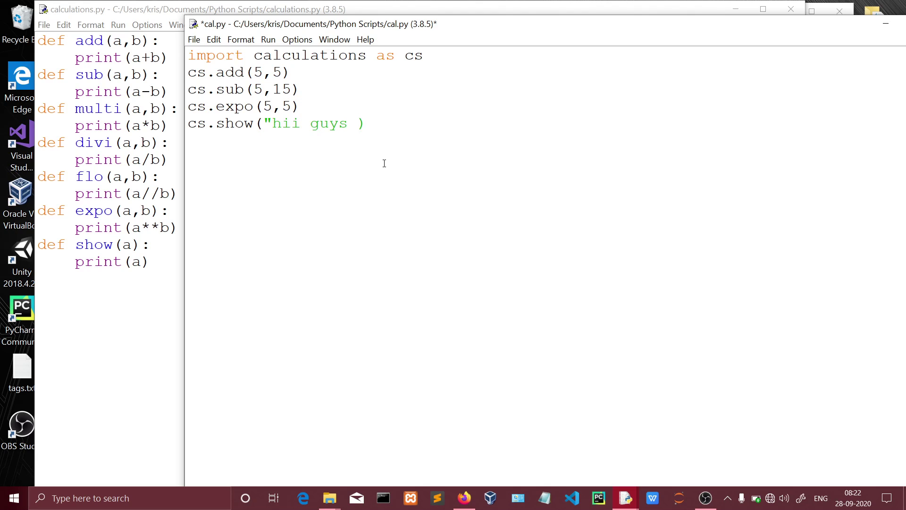
{"action": "type", "text": "love y"}
{"action": "type", "text": "ou all."}
{"action": "type", "text": ".\""}
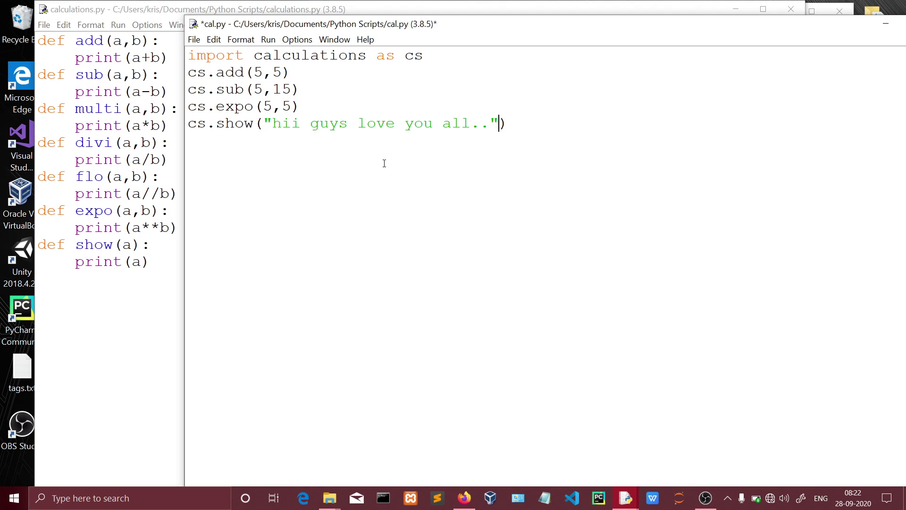
{"action": "key", "text": "ctrl+s"}
{"action": "key", "text": "F5"}
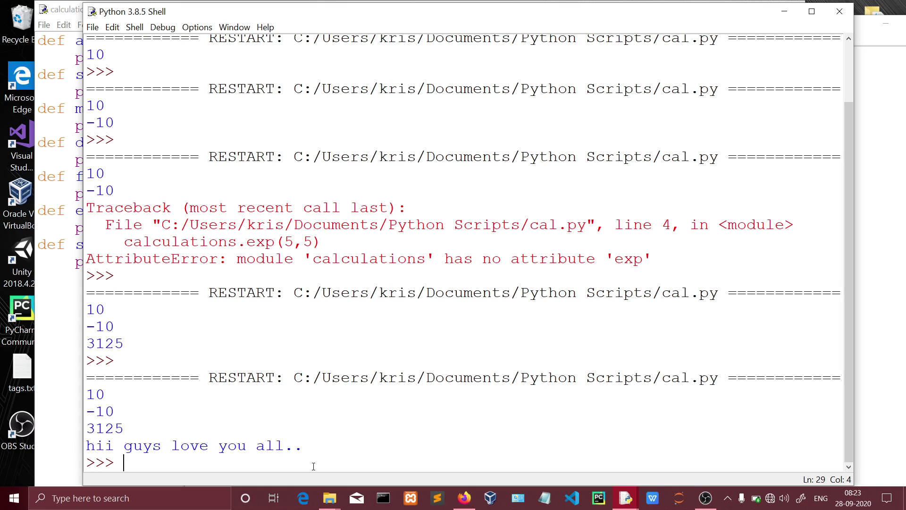
Switch from the Python Shell back to the cal.py editor window
{"action": "left_click", "coordinate": [882, 370]}
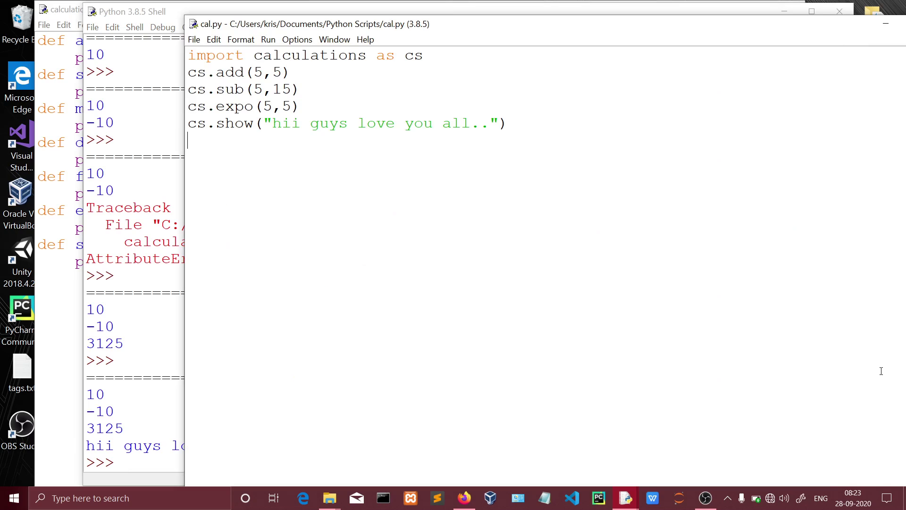